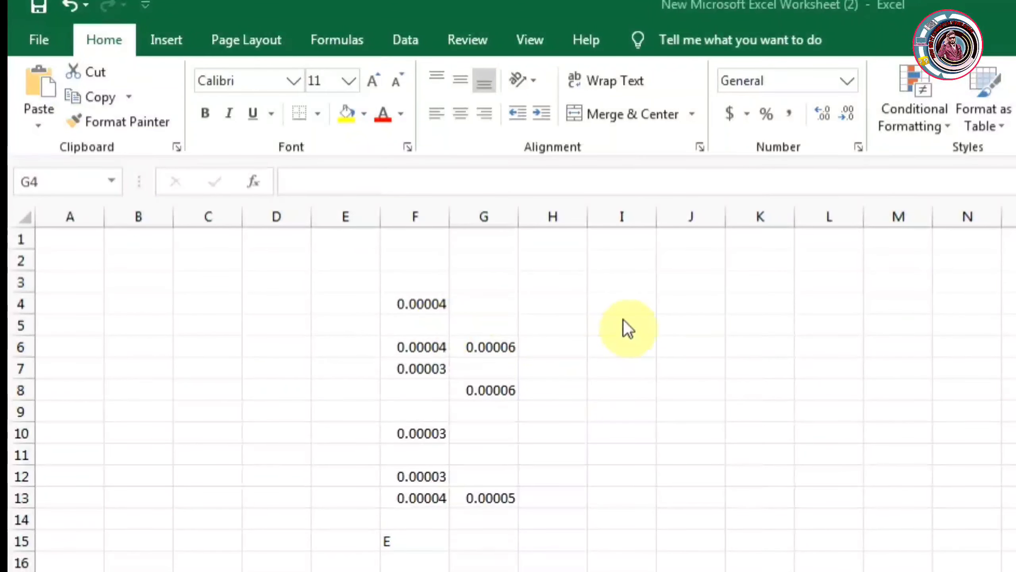
# Type 1 through 6 down I4:I9 so they show 0.00001 to 0.00006.
pyautogui.click(641, 304)
pyautogui.write('1')
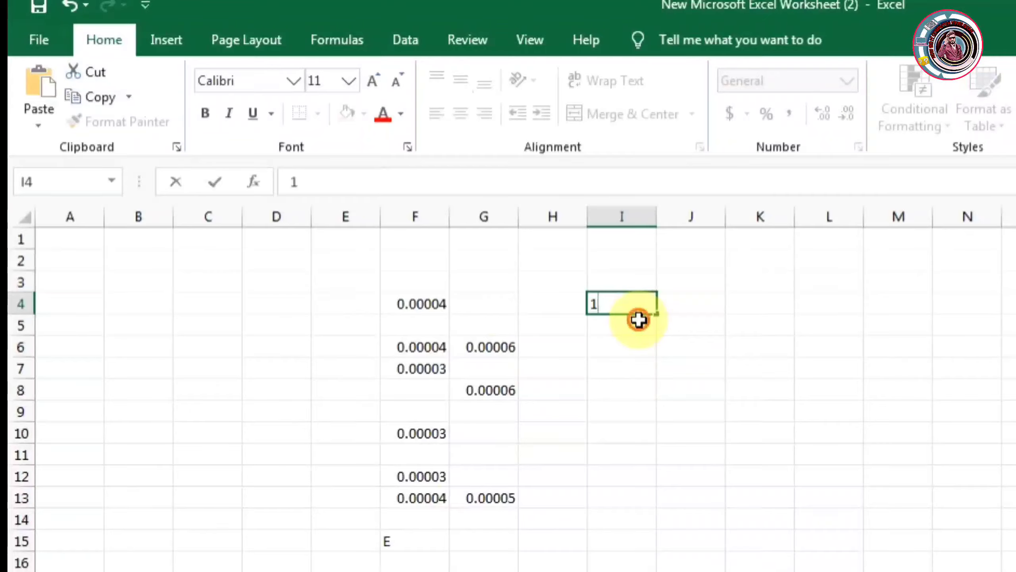
pyautogui.click(639, 320)
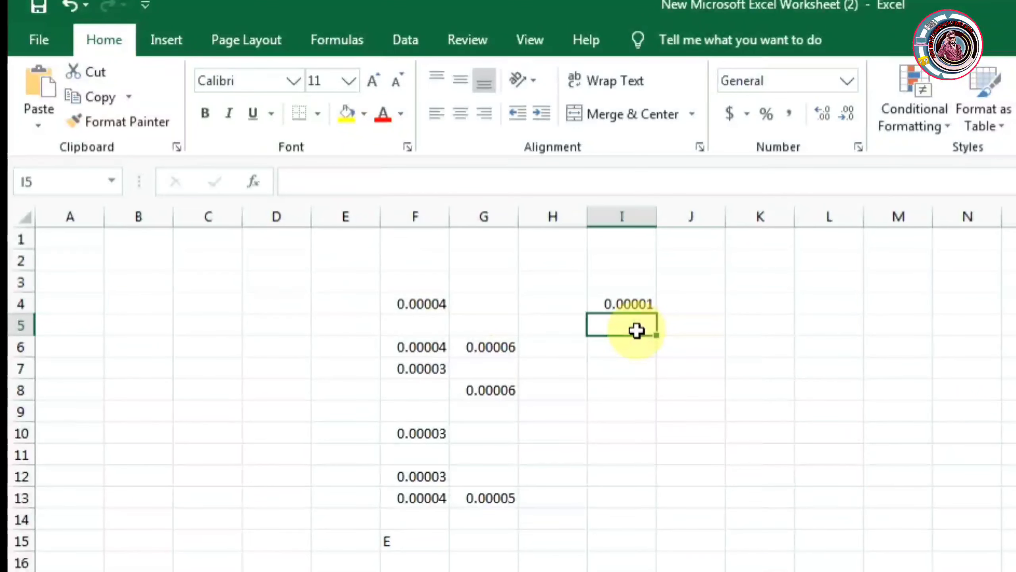
pyautogui.write('2')
pyautogui.click(637, 346)
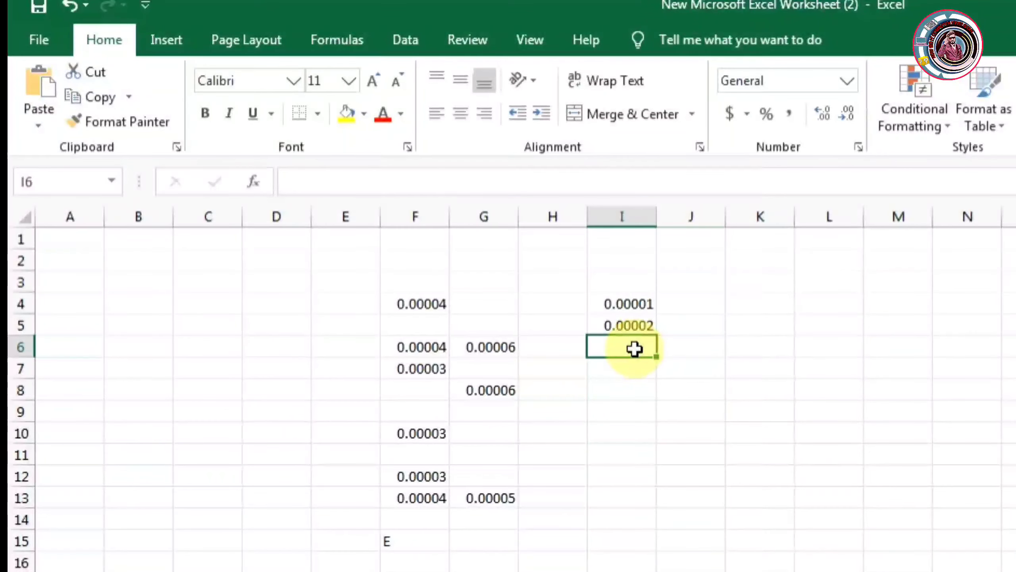
pyautogui.write('3')
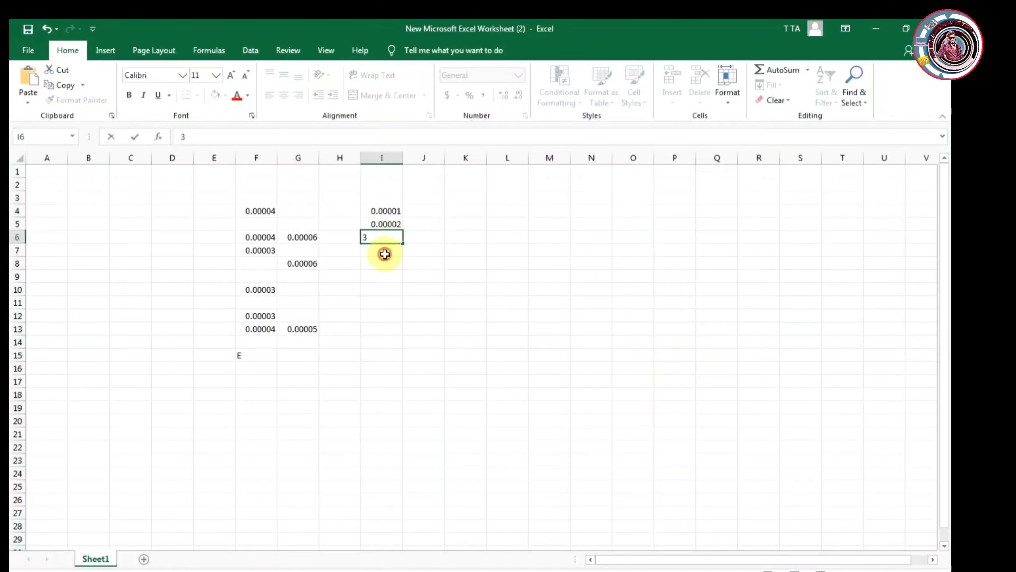
pyautogui.click(385, 254)
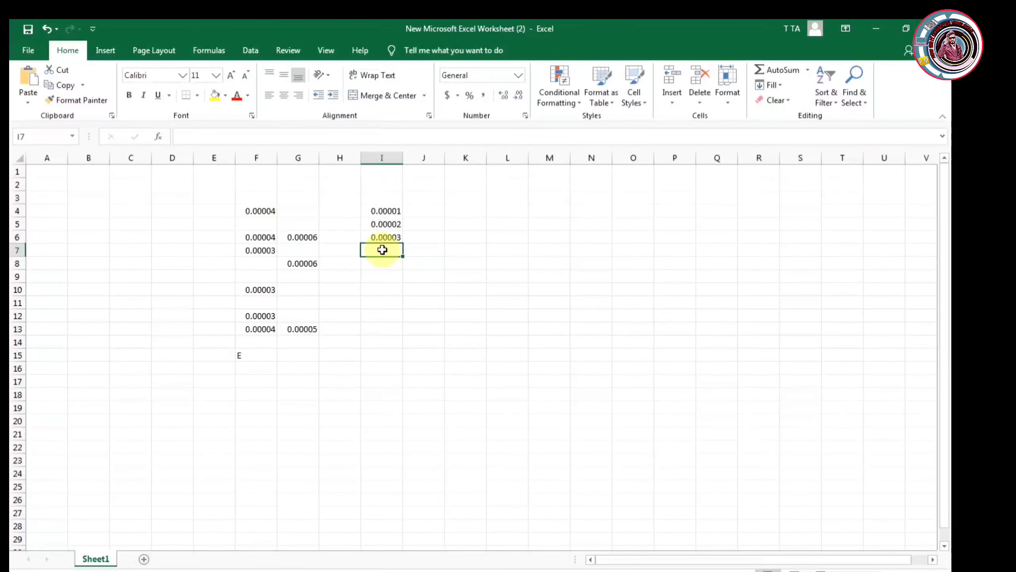
pyautogui.write('4')
pyautogui.click(384, 266)
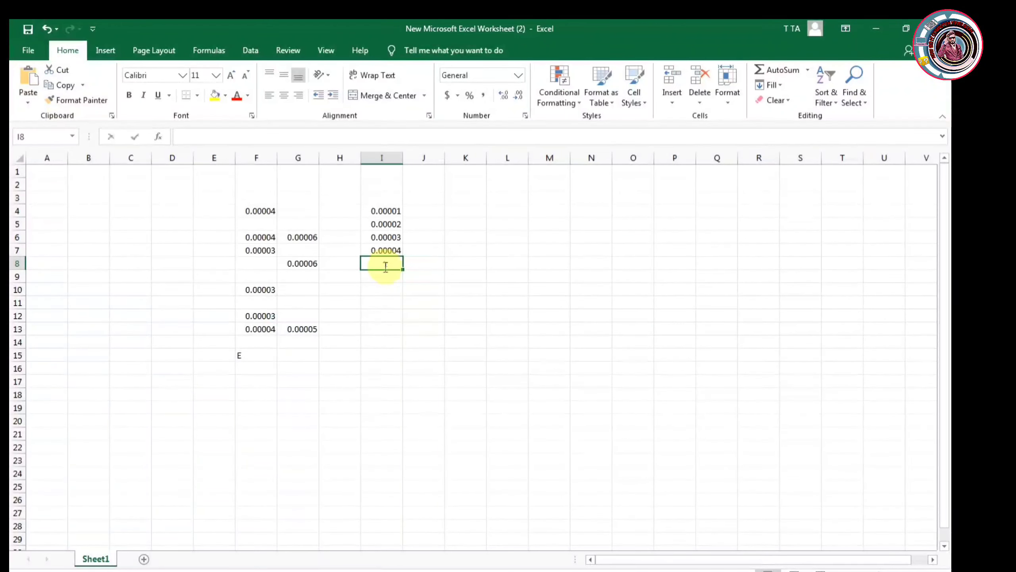
pyautogui.write('5')
pyautogui.click(389, 278)
pyautogui.write('6')
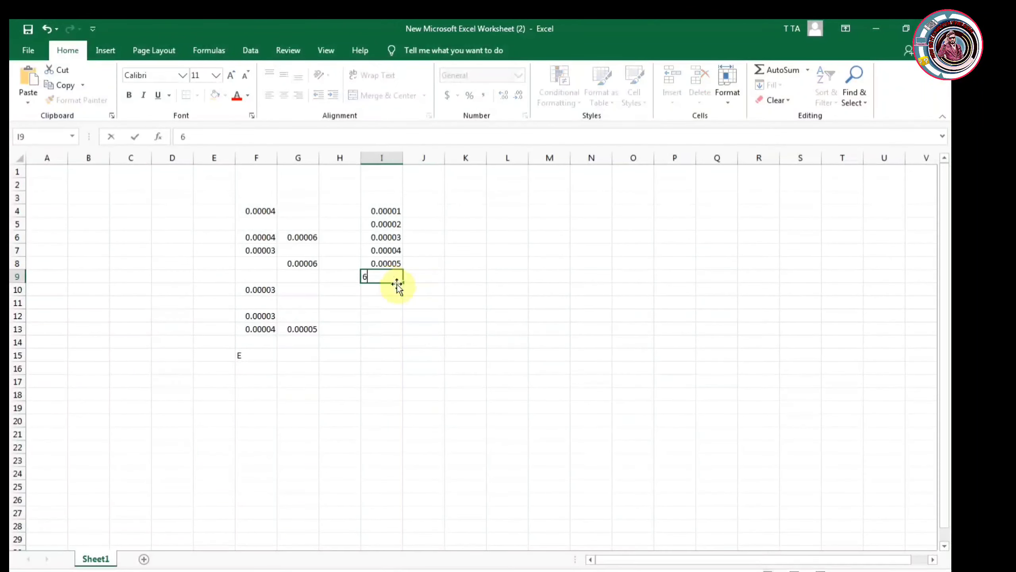
pyautogui.click(420, 303)
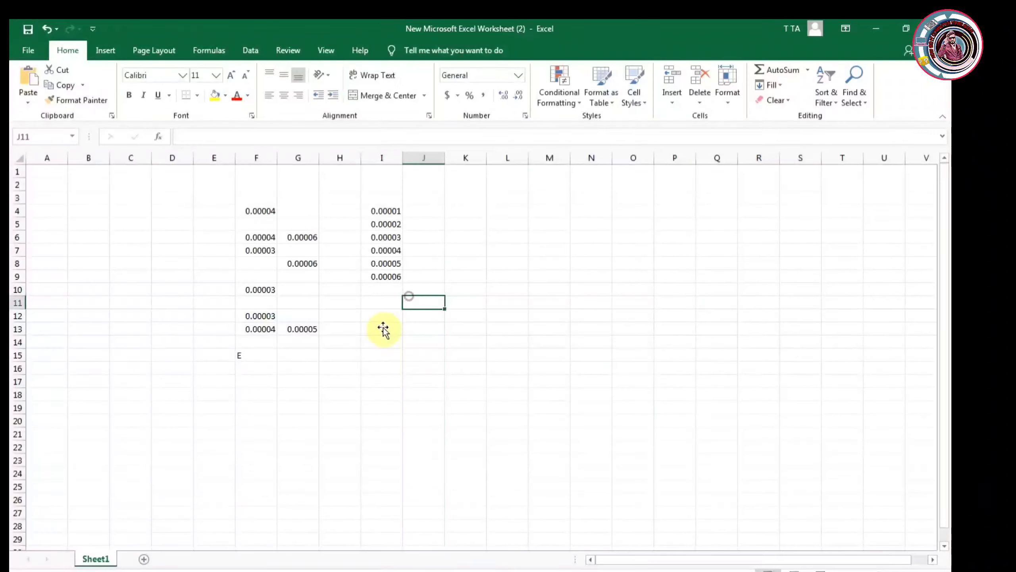
# Add Sheet2 and put 0.00001, 0.00003 and 0.00004 in A1, A3 and A5.
pyautogui.click(143, 559)
pyautogui.write('0.00001')
pyautogui.click(179, 283)
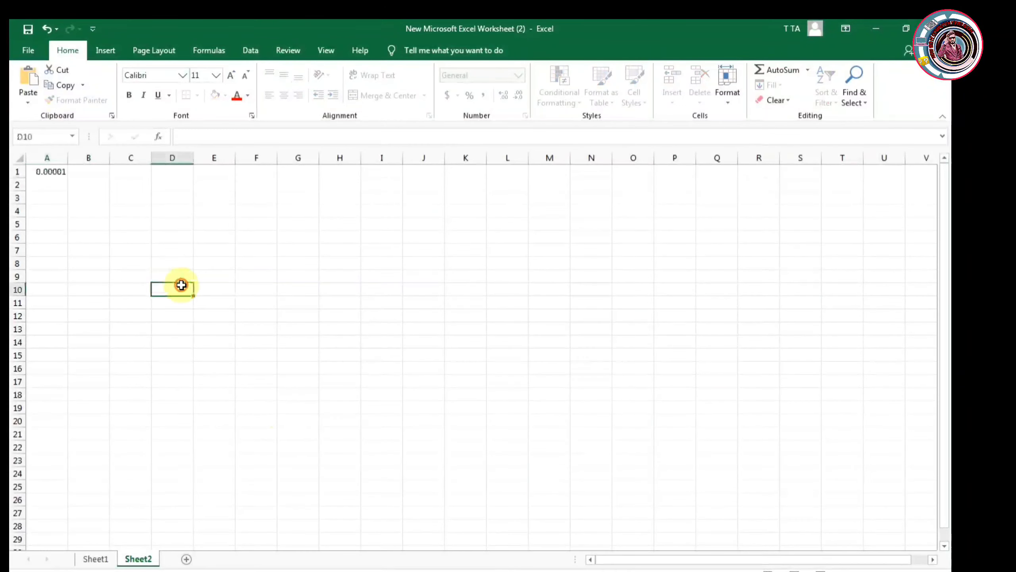
pyautogui.click(52, 200)
pyautogui.write('3')
pyautogui.click(99, 248)
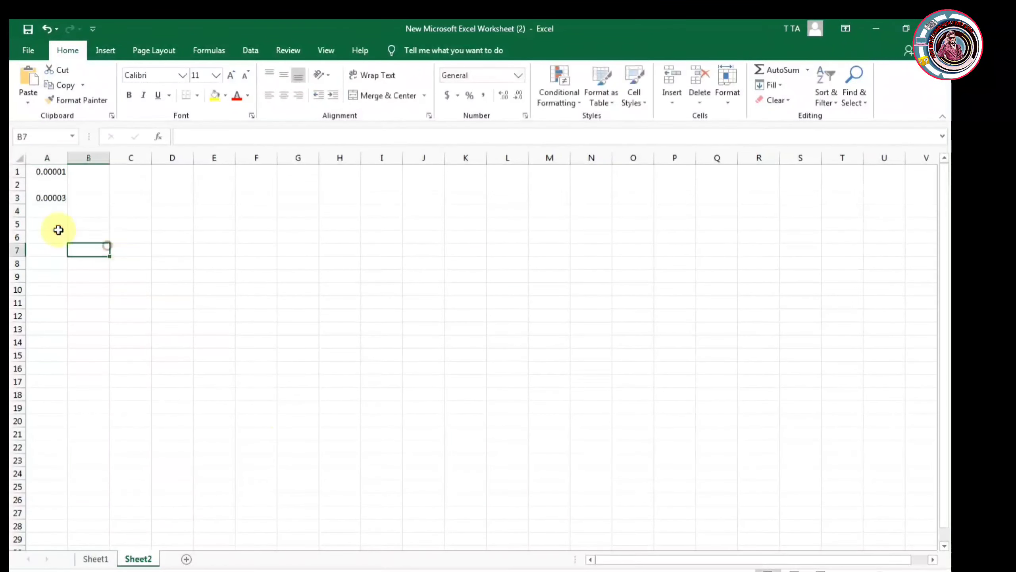
pyautogui.click(52, 224)
pyautogui.write('4')
pyautogui.click(87, 248)
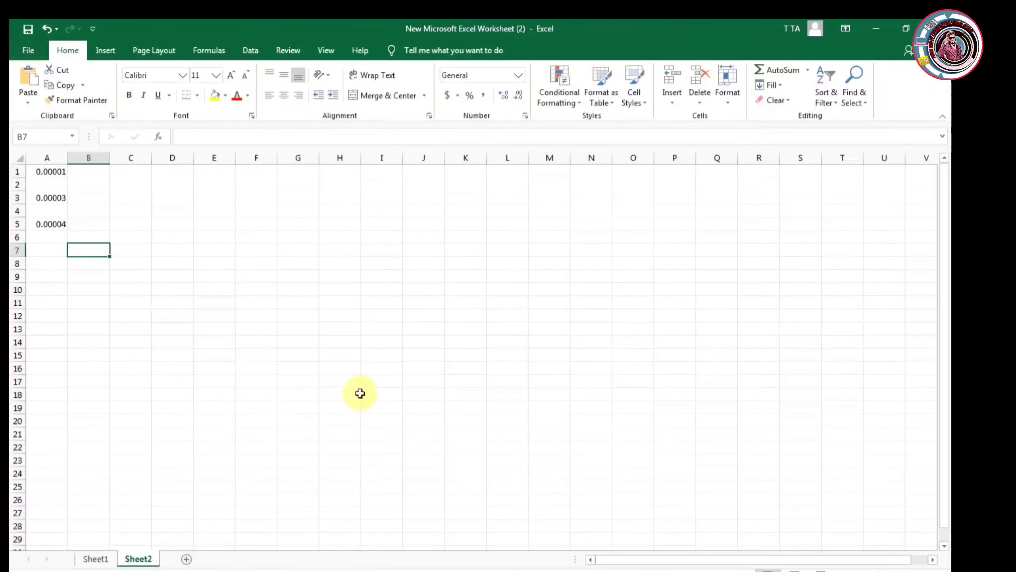
# From the desktop, create 'New Microsoft Excel Worksheet (3)' with its default name and open it.
pyautogui.click(877, 27)
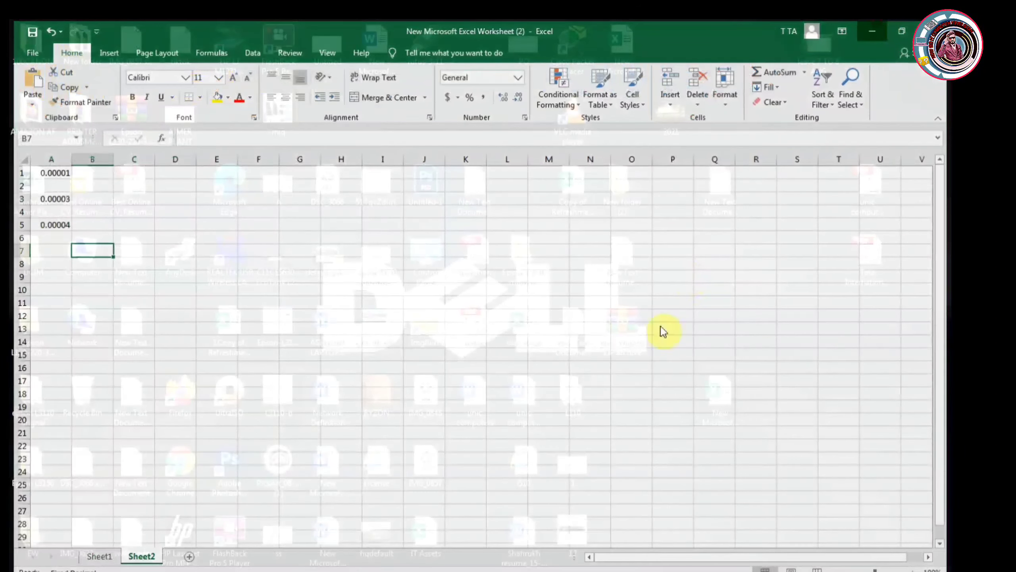
pyautogui.rightClick(684, 308)
pyautogui.moveTo(739, 433)
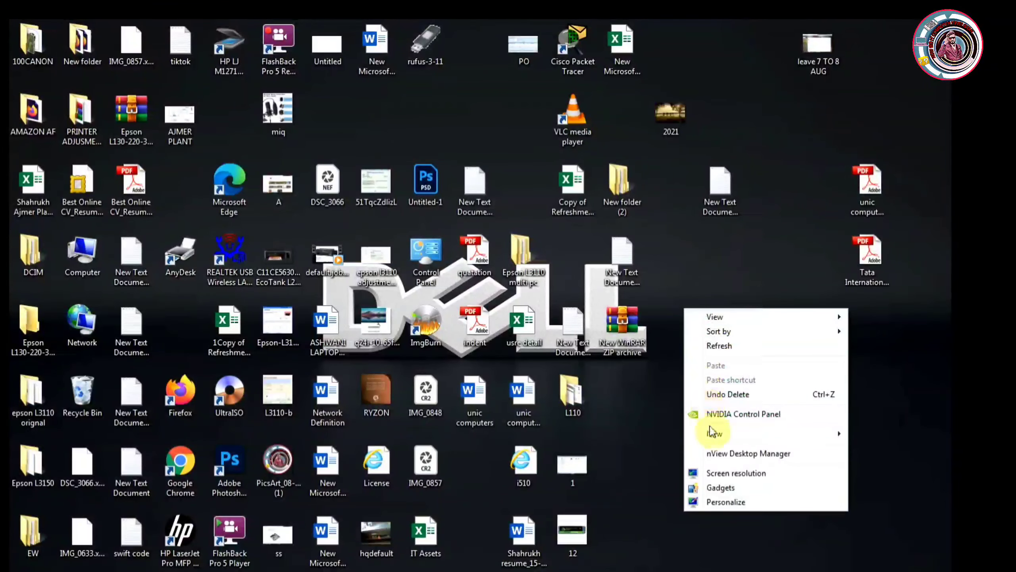
pyautogui.click(584, 554)
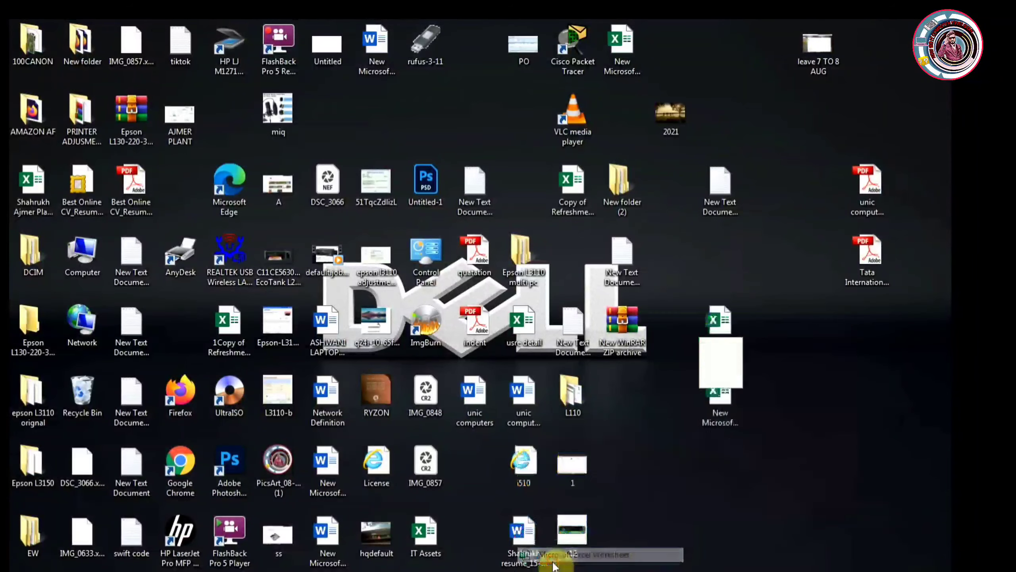
pyautogui.press('Return')
pyautogui.doubleClick(729, 310)
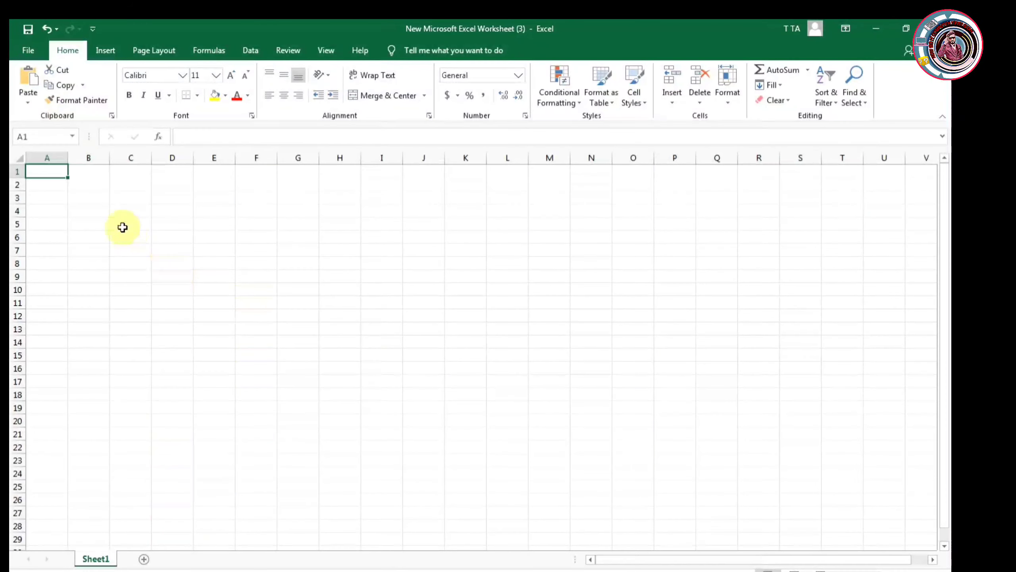
# Enter 0.00004, 0.00005 and 0.00006 in C4, C6 and C10.
pyautogui.click(119, 216)
pyautogui.write('0.00004')
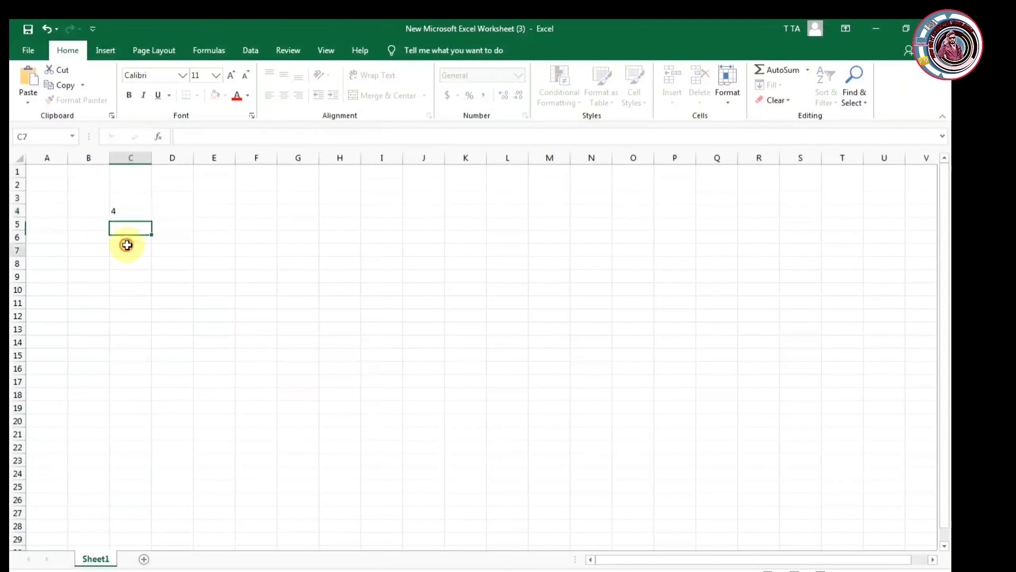
pyautogui.click(127, 236)
pyautogui.write('0.00005')
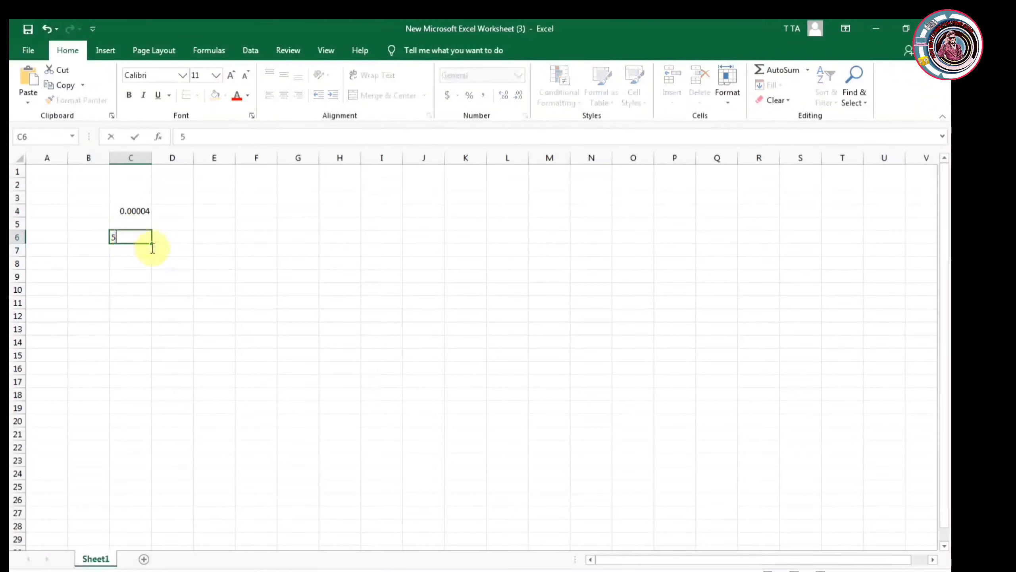
pyautogui.click(153, 245)
pyautogui.click(134, 284)
pyautogui.write('0.00006')
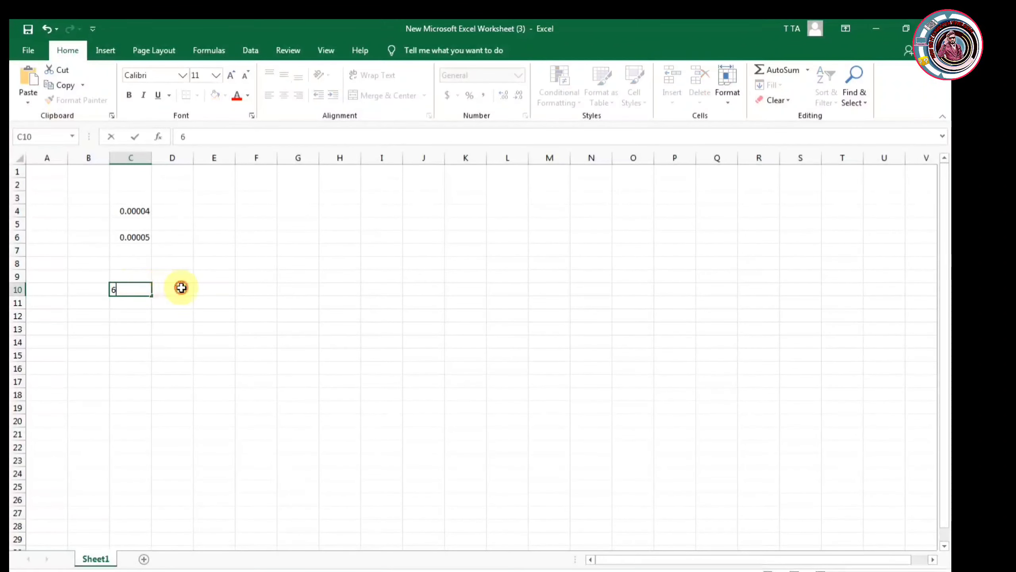
pyautogui.click(180, 286)
# Enter 0.00007 in C12 and 0.00008 in C14.
pyautogui.click(131, 312)
pyautogui.write('0.00007')
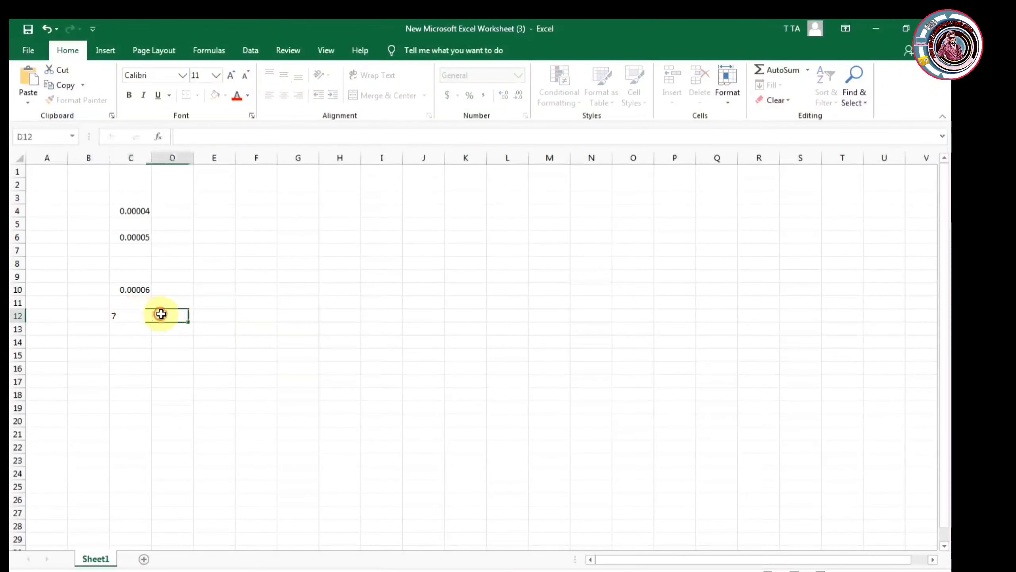
pyautogui.click(158, 315)
pyautogui.click(149, 341)
pyautogui.write('0.00008')
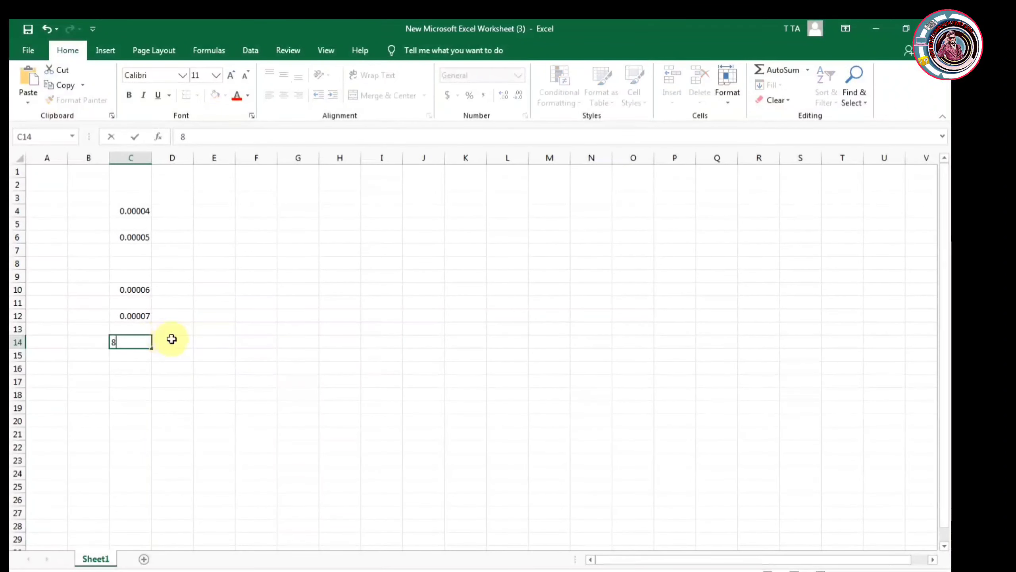
pyautogui.click(172, 339)
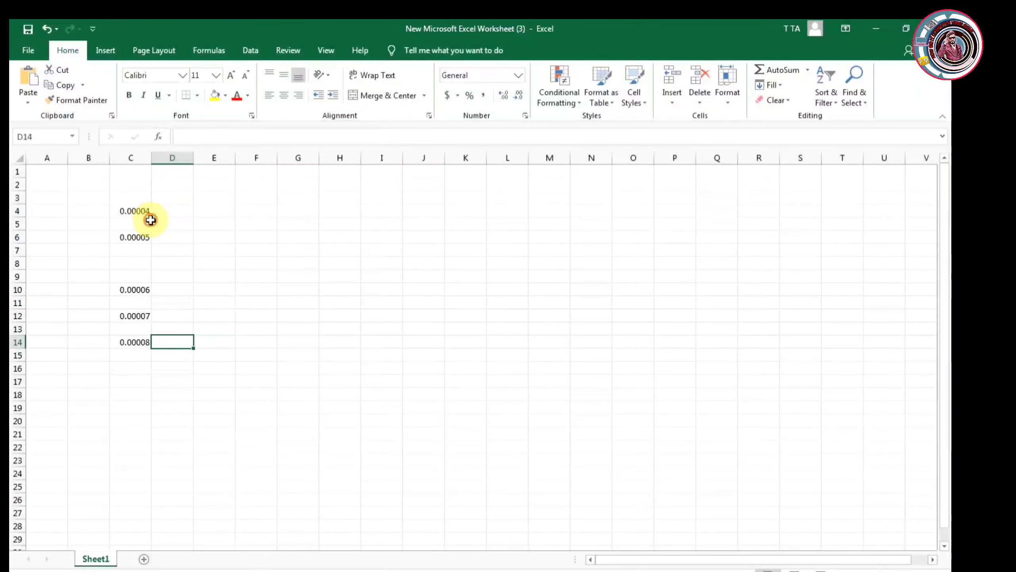
pyautogui.click(151, 224)
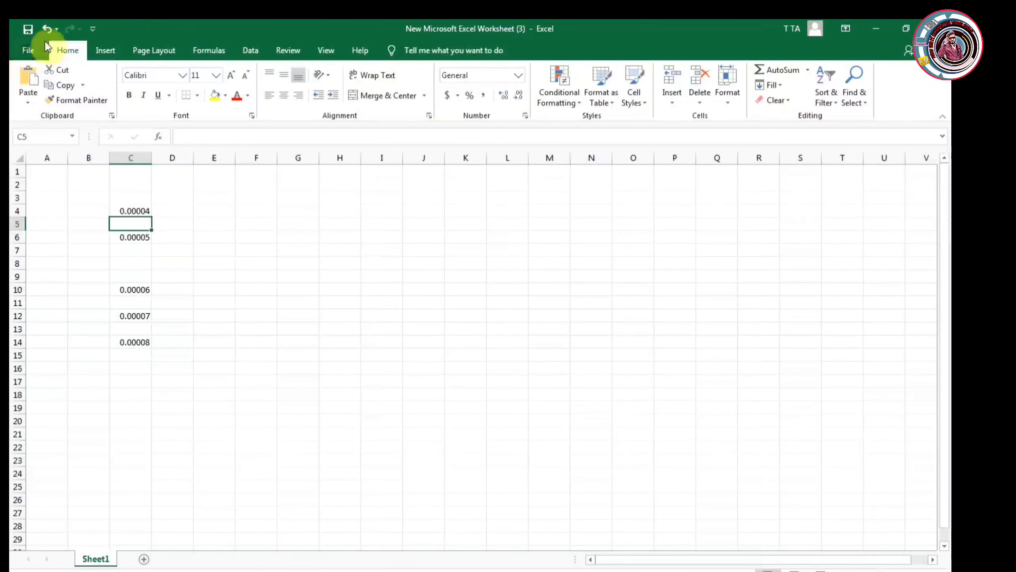
# Uncheck 'Automatically insert a decimal point' in Excel Options > Advanced and confirm with OK.
pyautogui.click(29, 51)
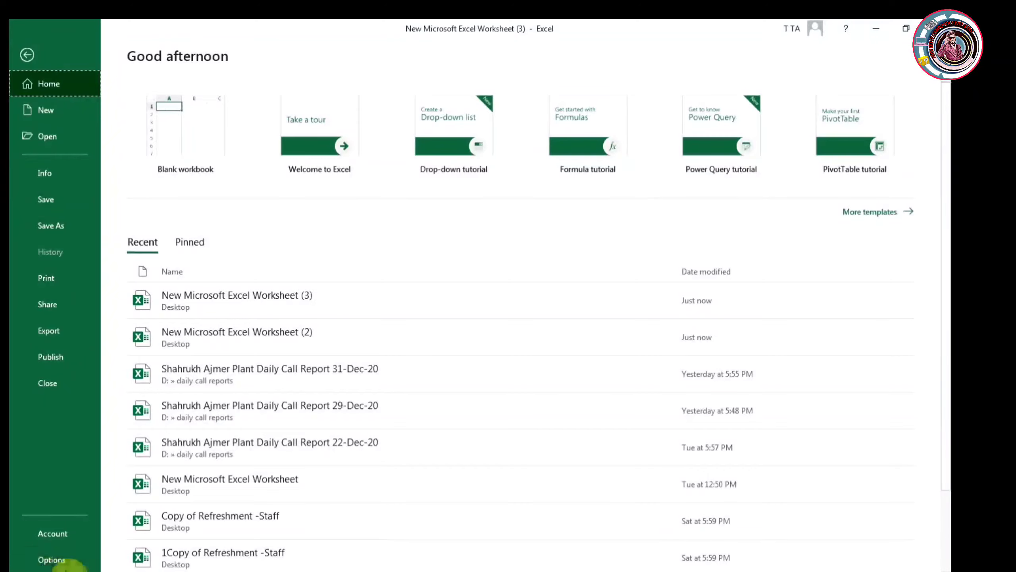
pyautogui.click(22, 555)
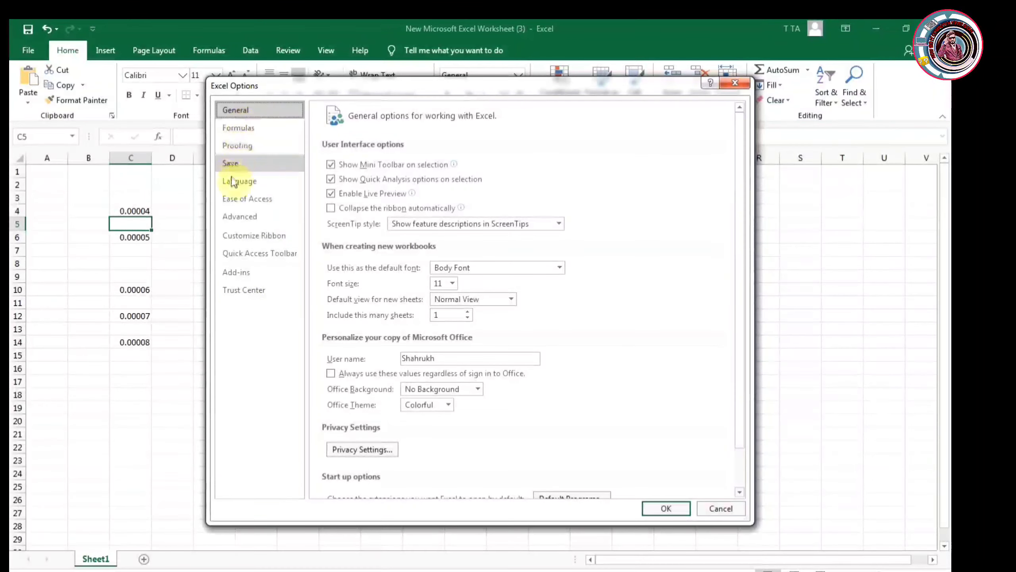
pyautogui.click(246, 219)
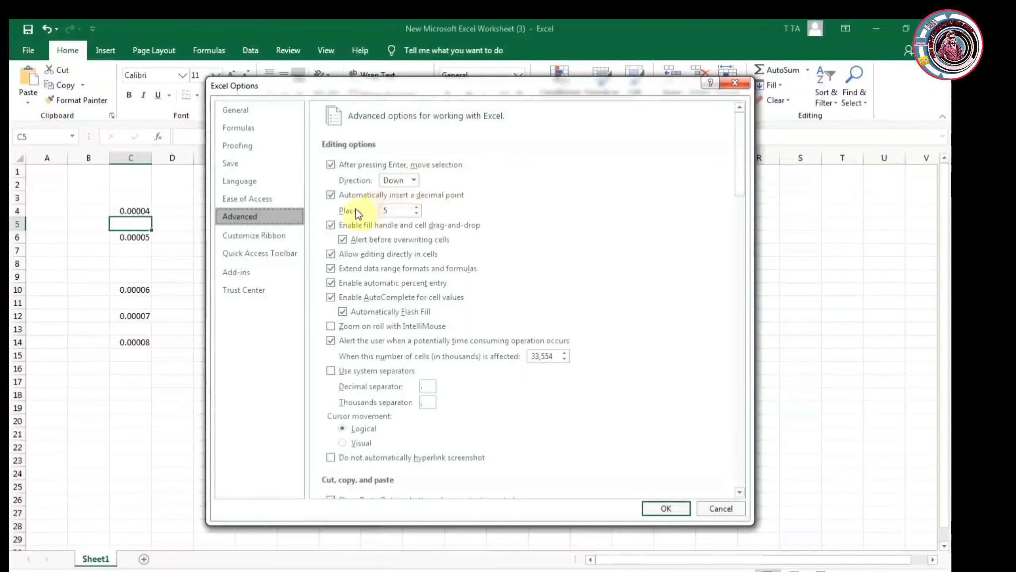
pyautogui.click(331, 194)
pyautogui.click(333, 196)
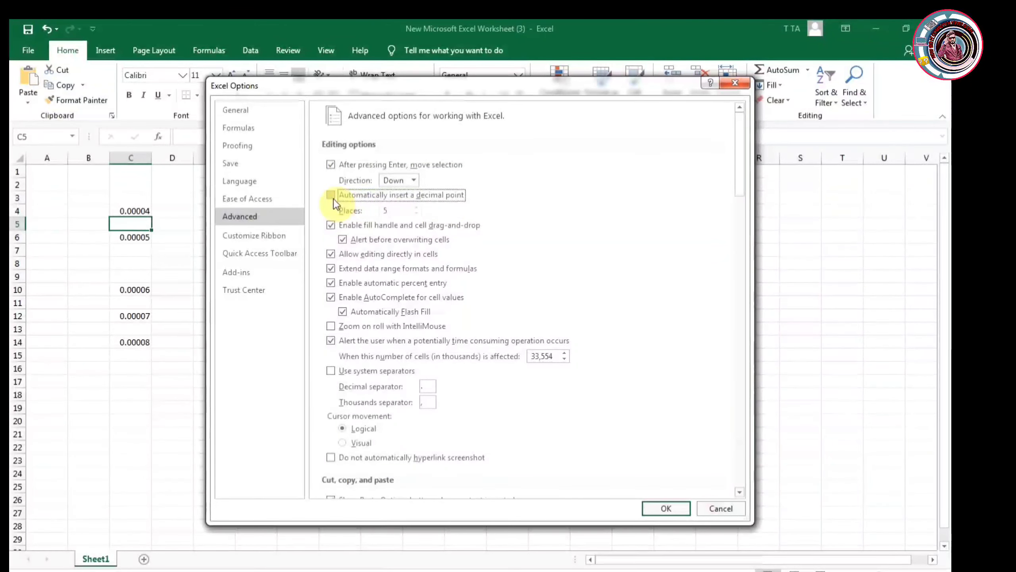
pyautogui.click(665, 508)
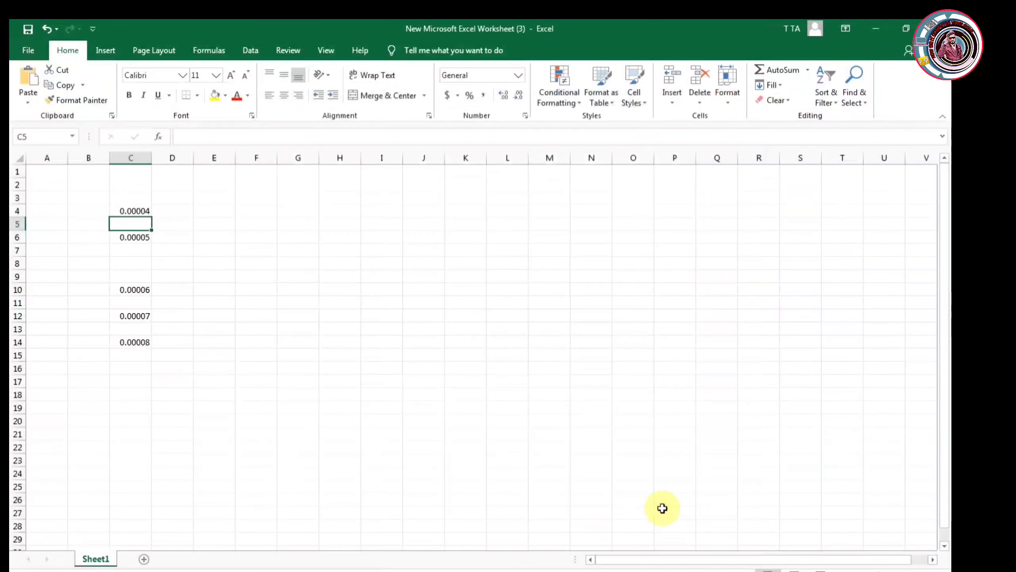
# Enter whole numbers 4, 5 and 6 in D4, D6 and D10.
pyautogui.click(185, 213)
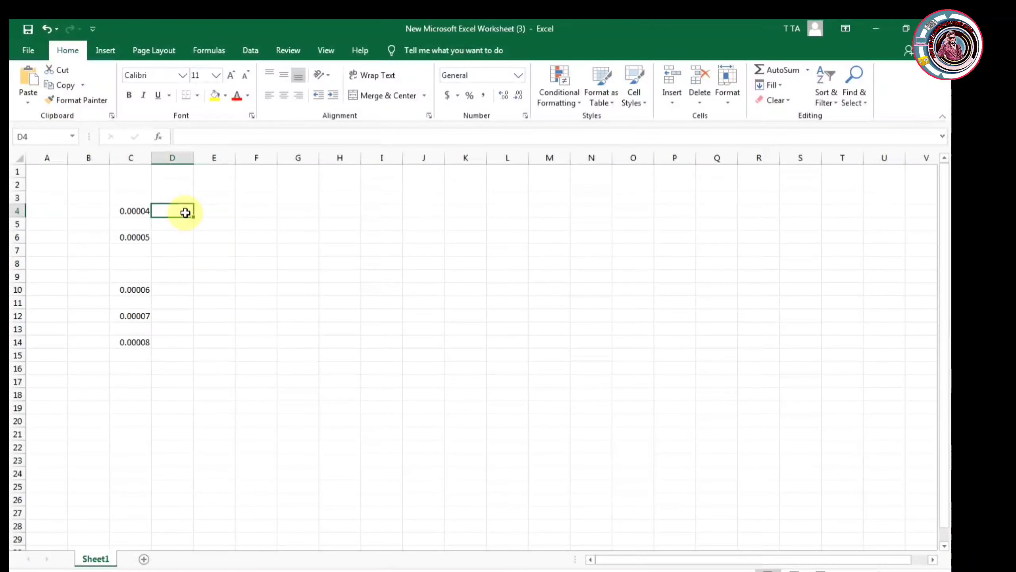
pyautogui.write('4')
pyautogui.press('Tab')
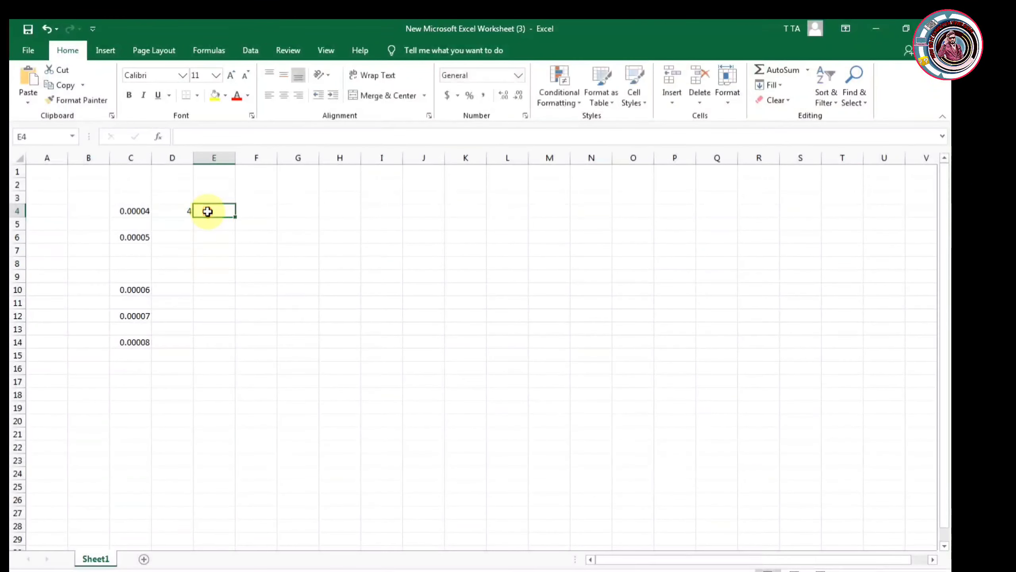
pyautogui.click(187, 242)
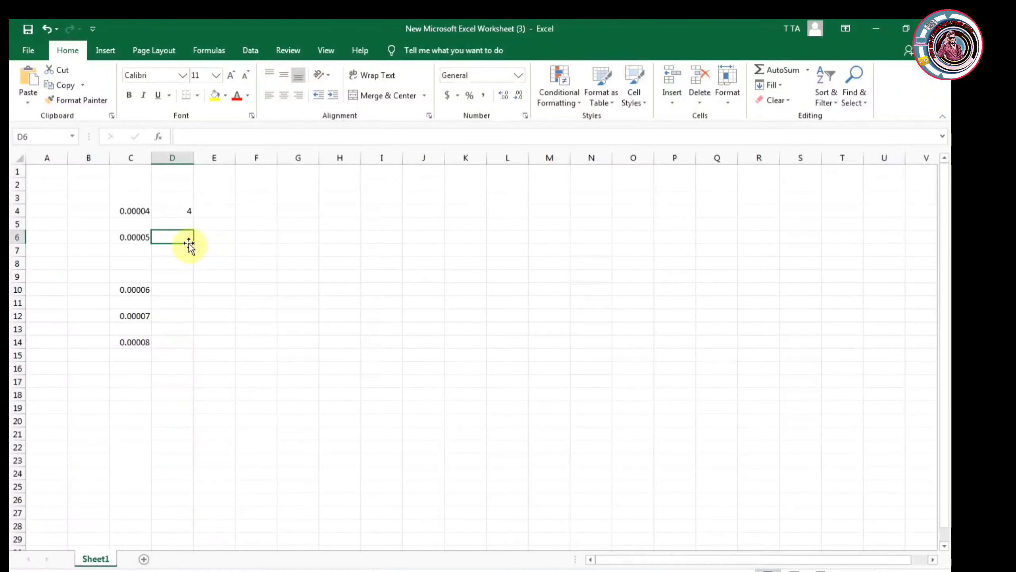
pyautogui.write('5')
pyautogui.press('Tab')
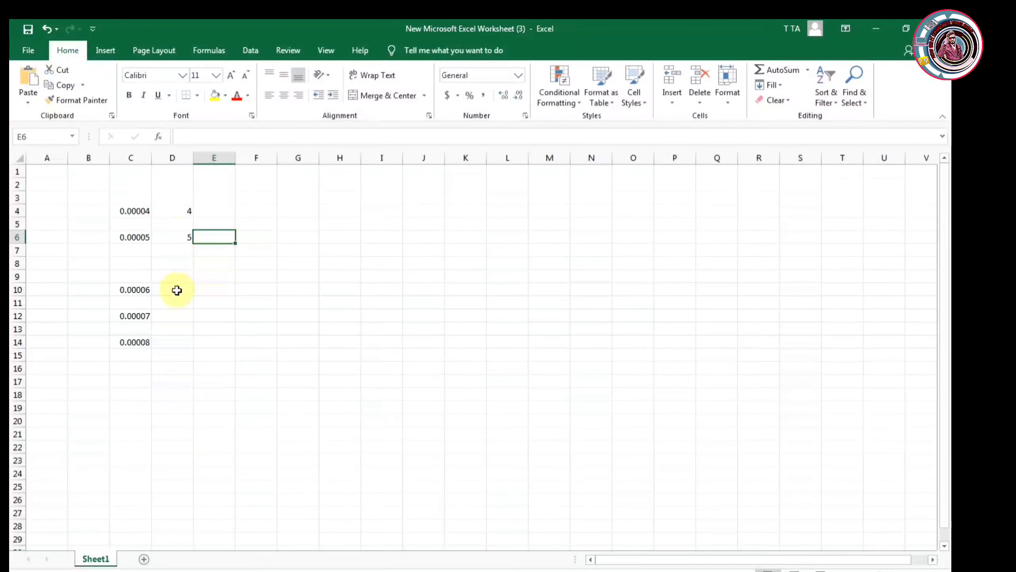
pyautogui.click(176, 291)
pyautogui.write('6')
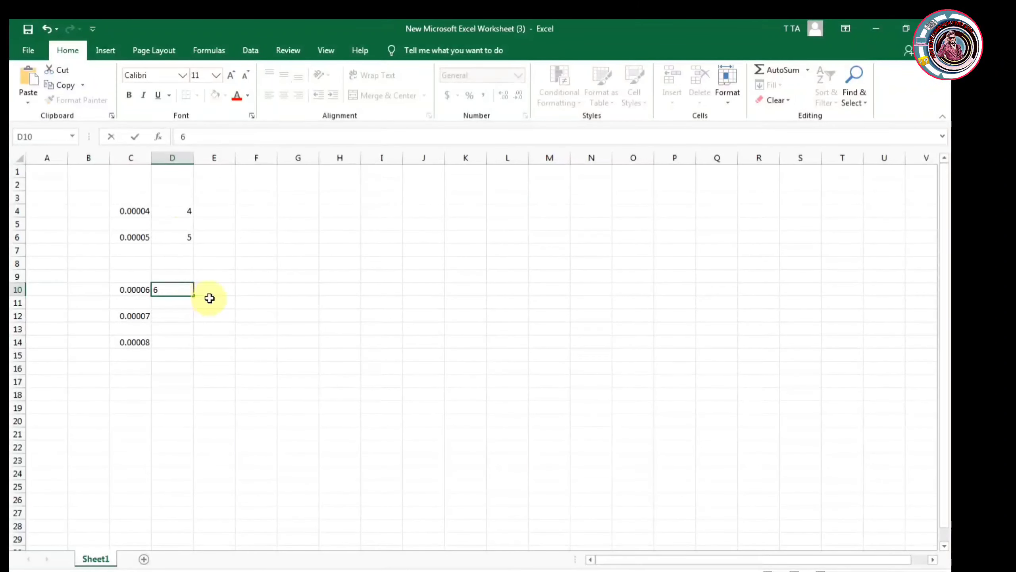
pyautogui.click(208, 300)
# Enter 7 in D12 and 8 in D14.
pyautogui.click(183, 324)
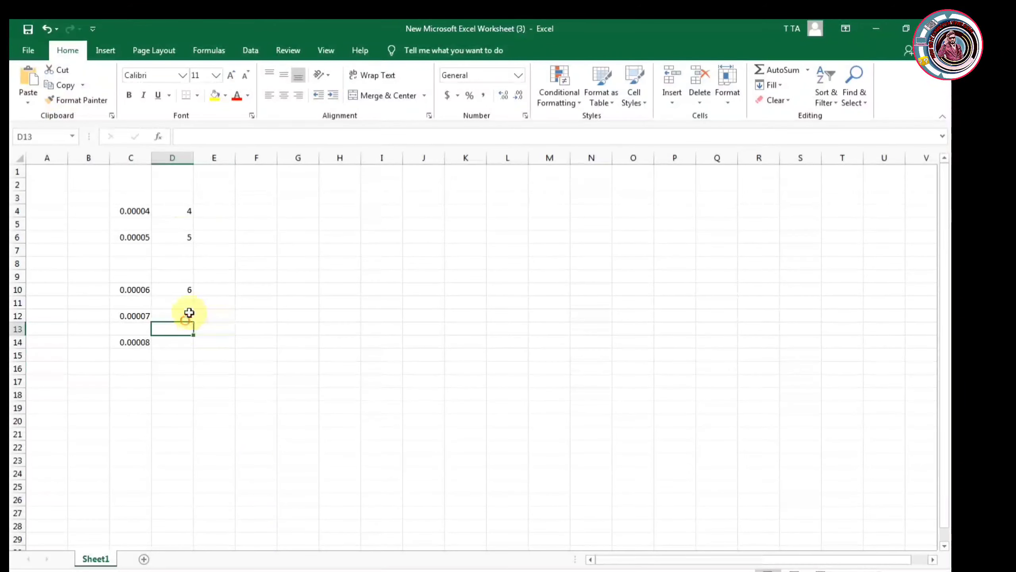
pyautogui.click(189, 313)
pyautogui.write('7')
pyautogui.click(183, 344)
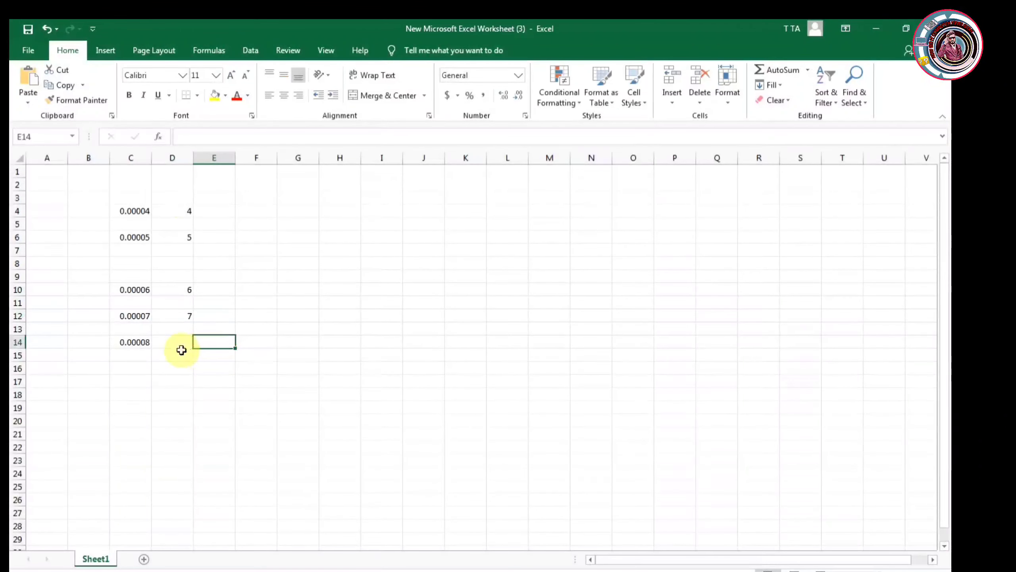
pyautogui.write('8')
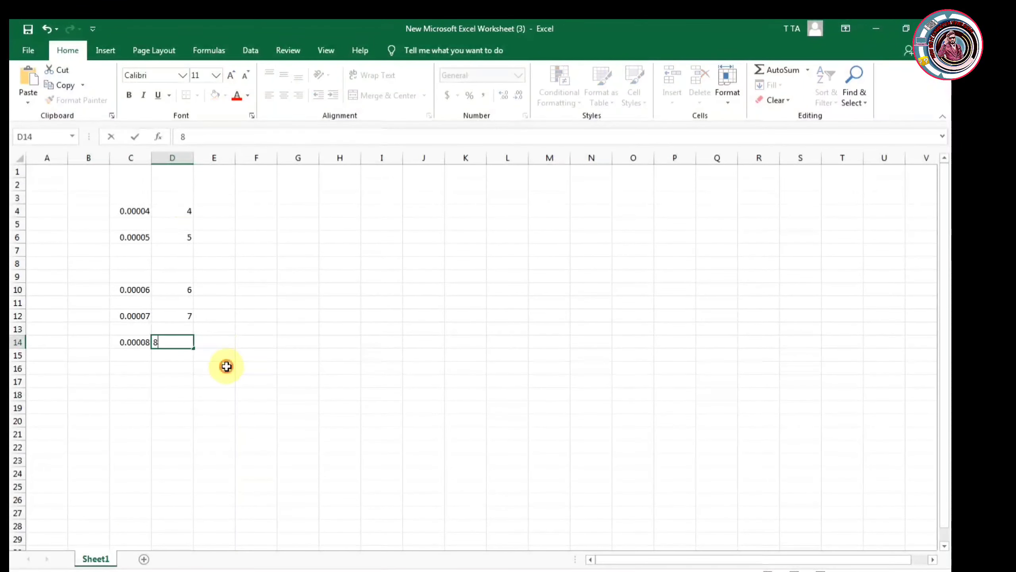
pyautogui.click(227, 363)
pyautogui.click(145, 212)
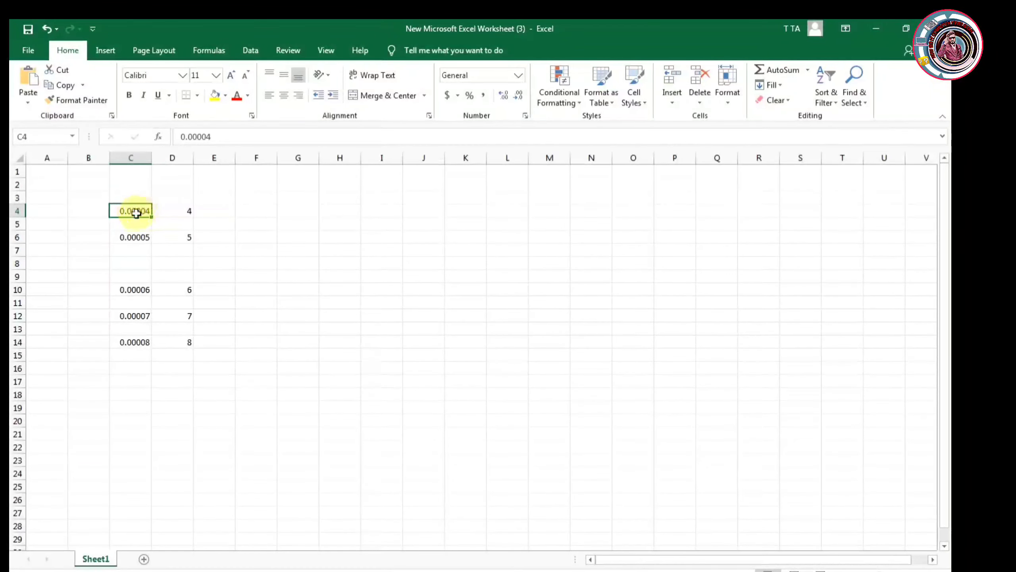
# Retype C4, C6, C10, C12 and C14 as whole numbers 4, 5, 6, 7 and 8.
pyautogui.write('4')
pyautogui.hotkey('ctrl', 'Return')
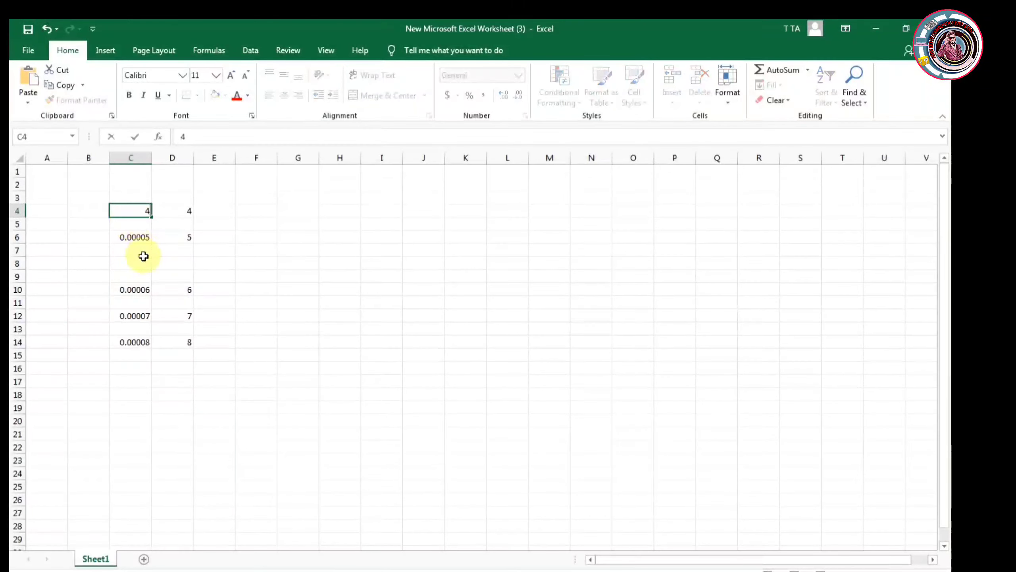
pyautogui.click(147, 240)
pyautogui.write('5')
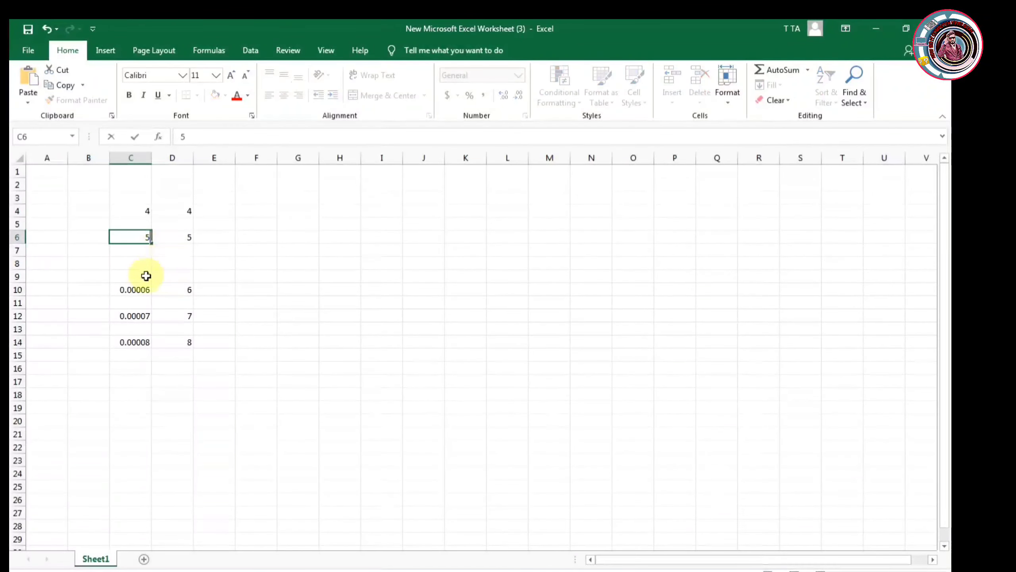
pyautogui.click(142, 290)
pyautogui.write('6')
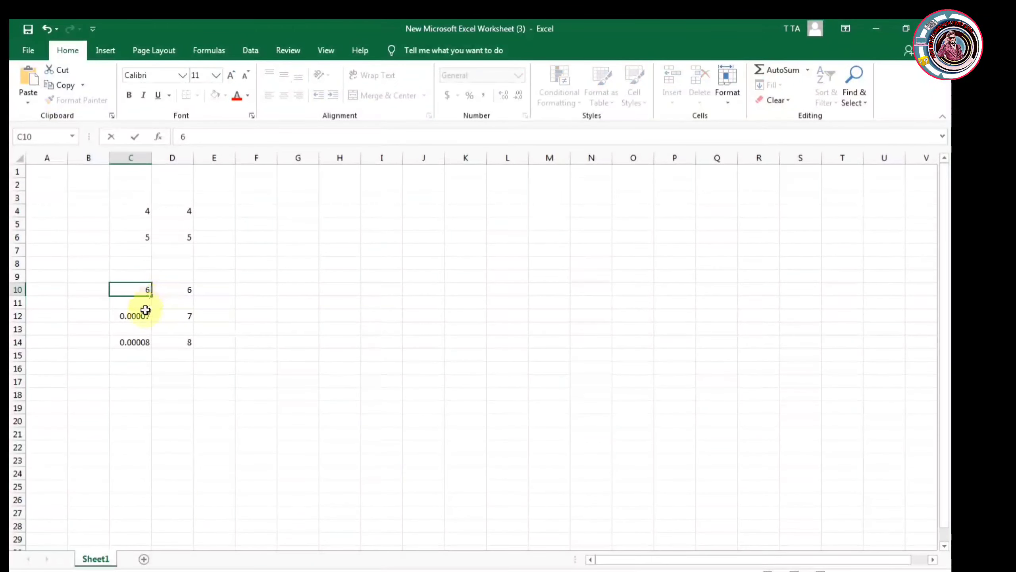
pyautogui.click(145, 313)
pyautogui.write('7')
pyautogui.click(167, 359)
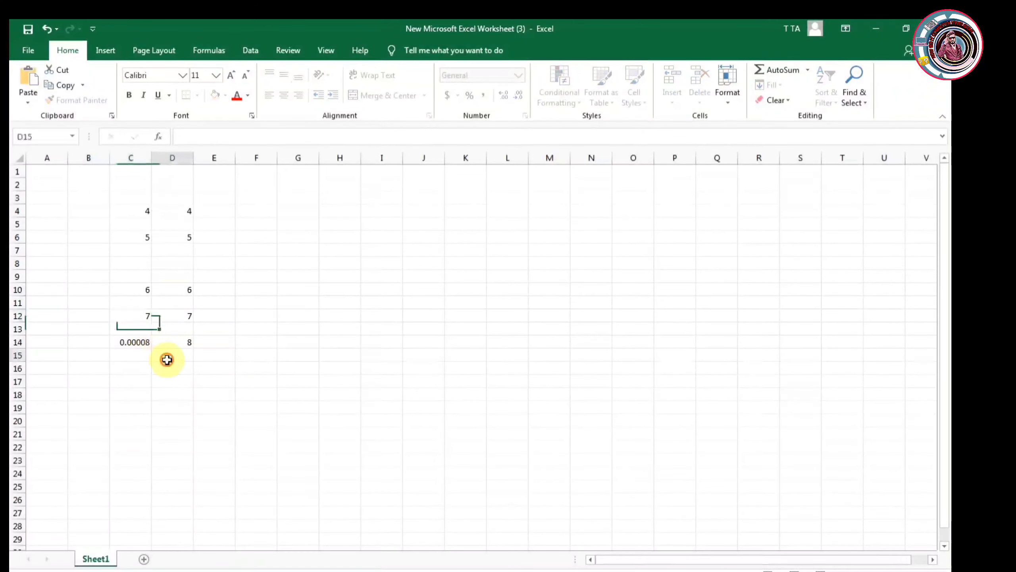
pyautogui.click(141, 342)
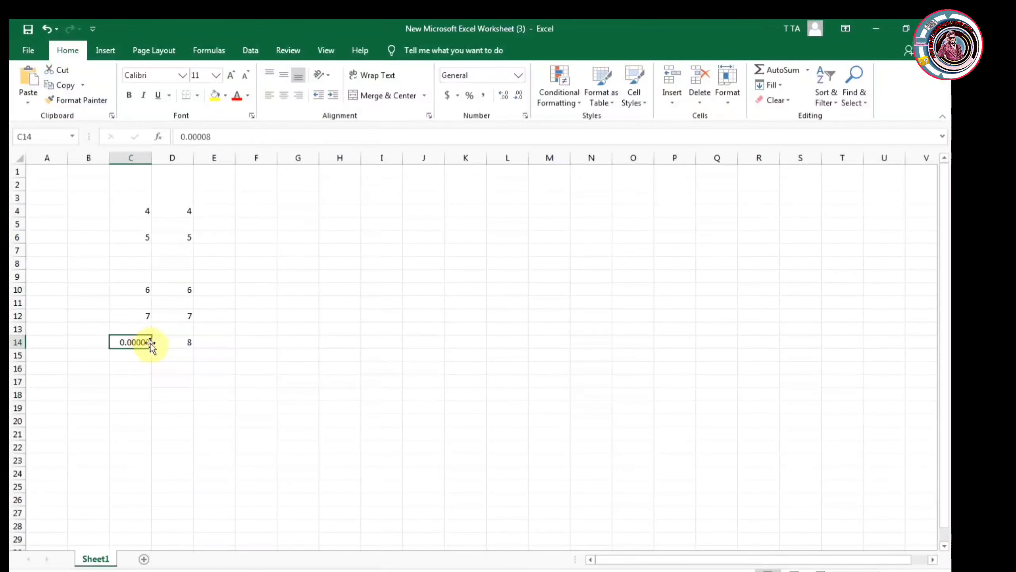
pyautogui.write('8')
pyautogui.click(240, 393)
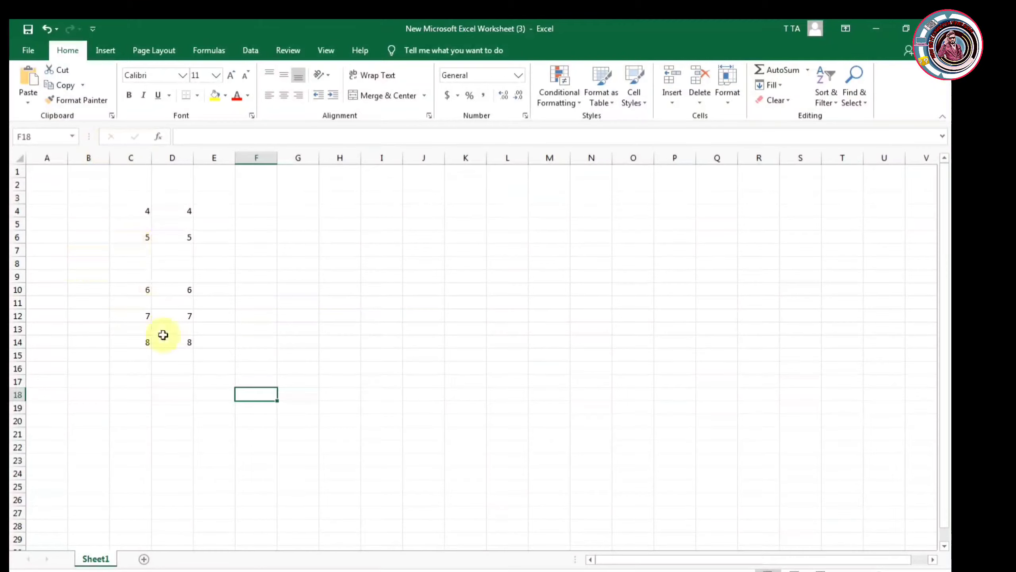